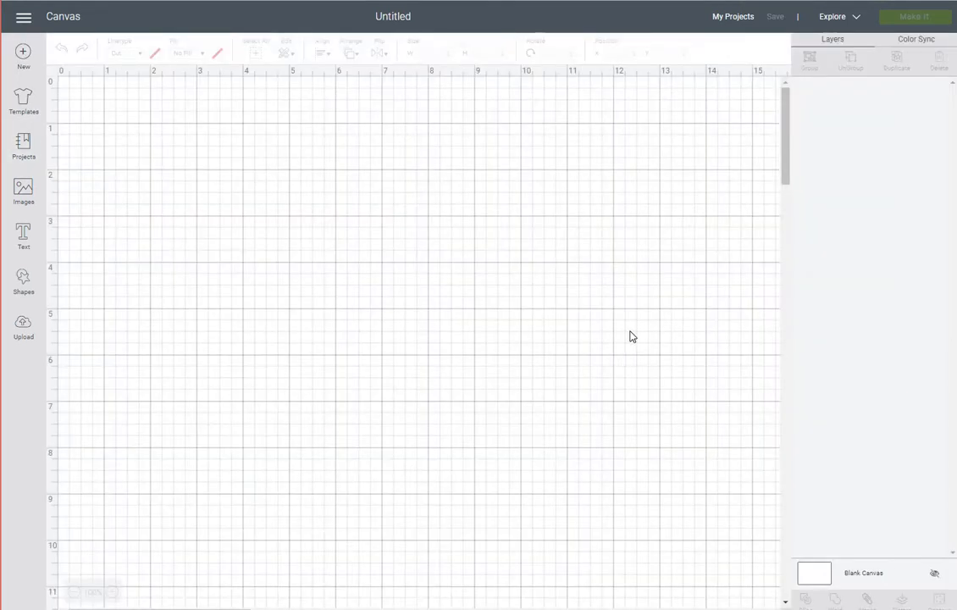
- Upload the Gildan Adult Tee - PINK picture as a Simple image, keeping its background intact
click(23, 327)
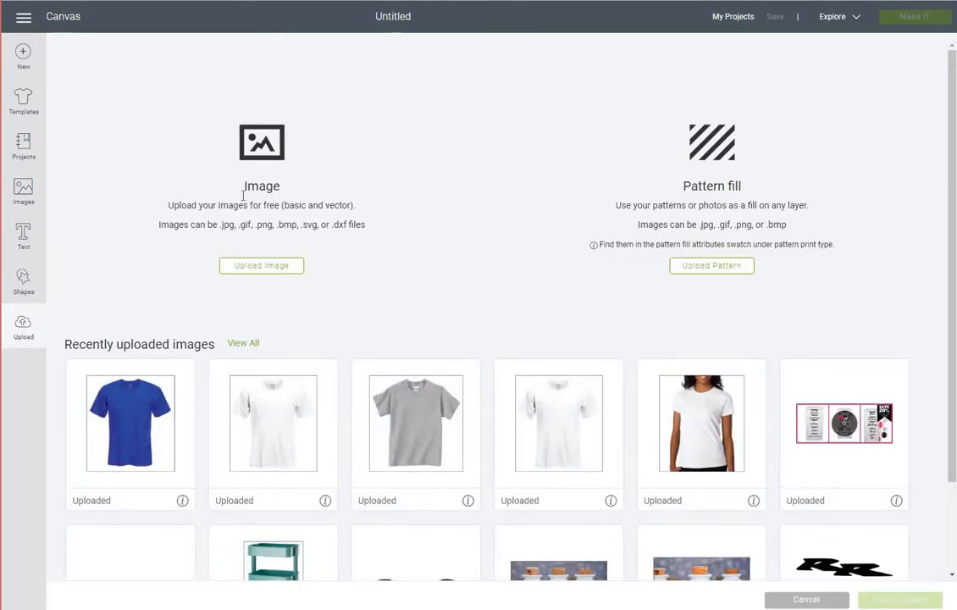
click(246, 266)
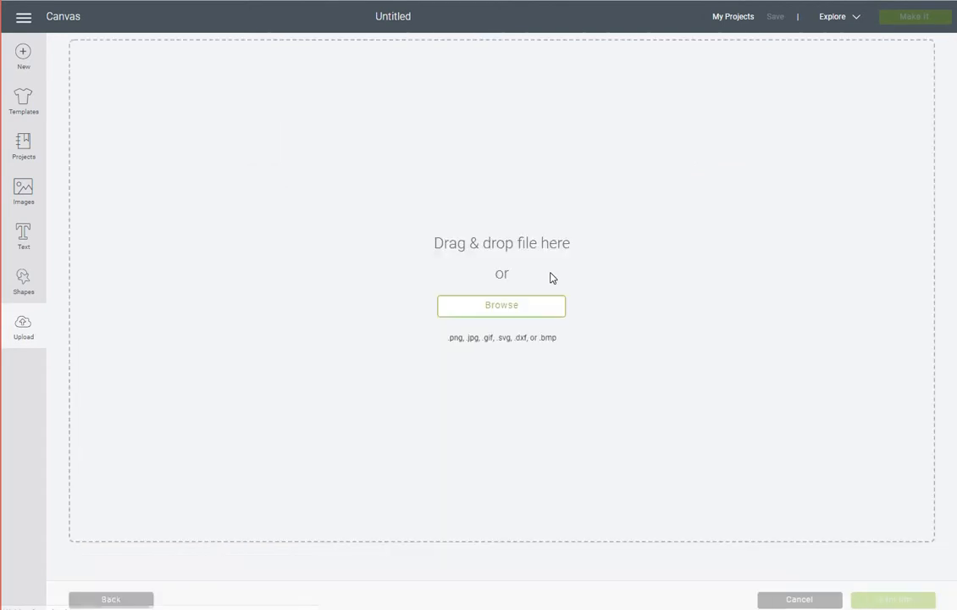
click(521, 308)
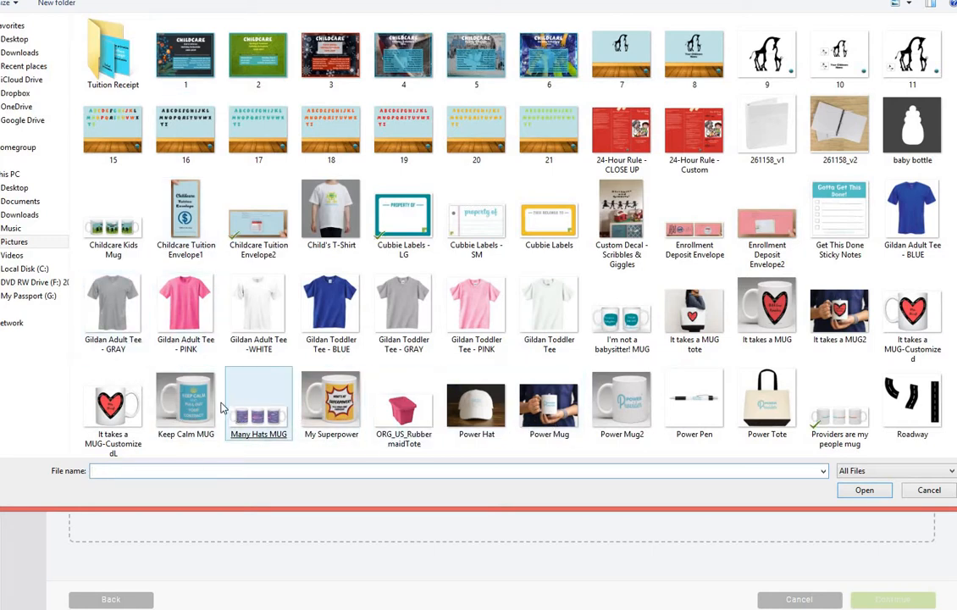
double_click(180, 325)
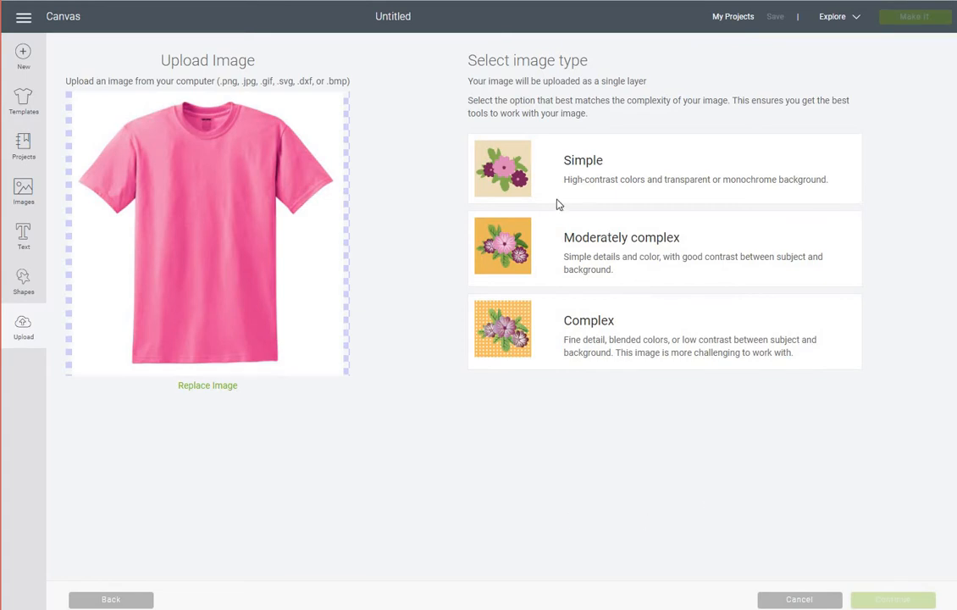
click(510, 180)
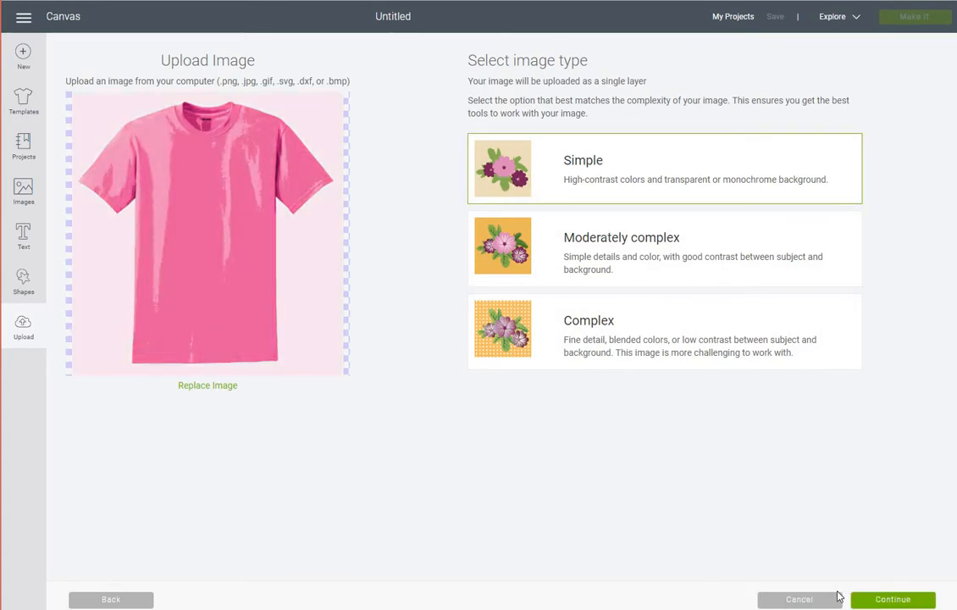
click(878, 600)
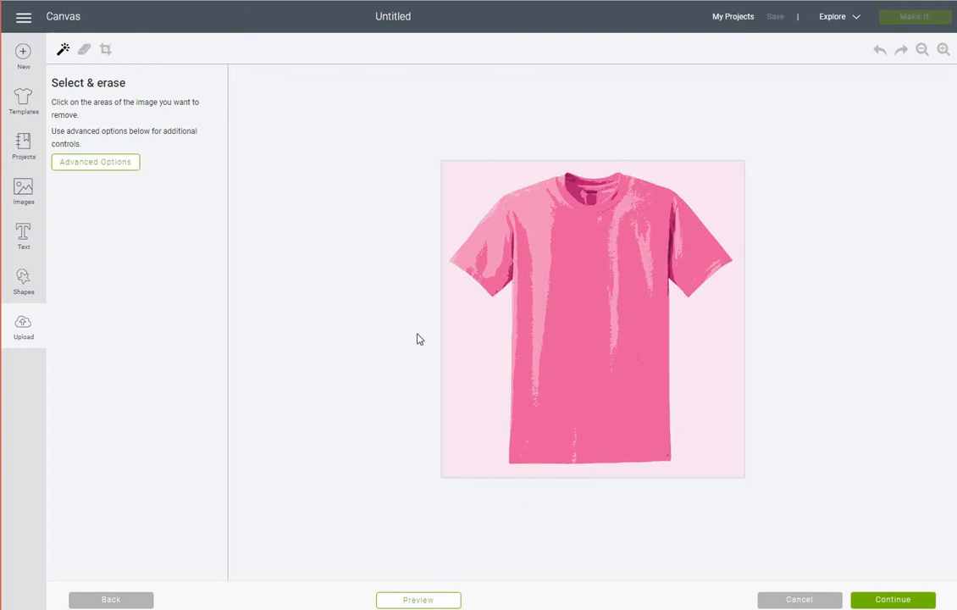
click(869, 601)
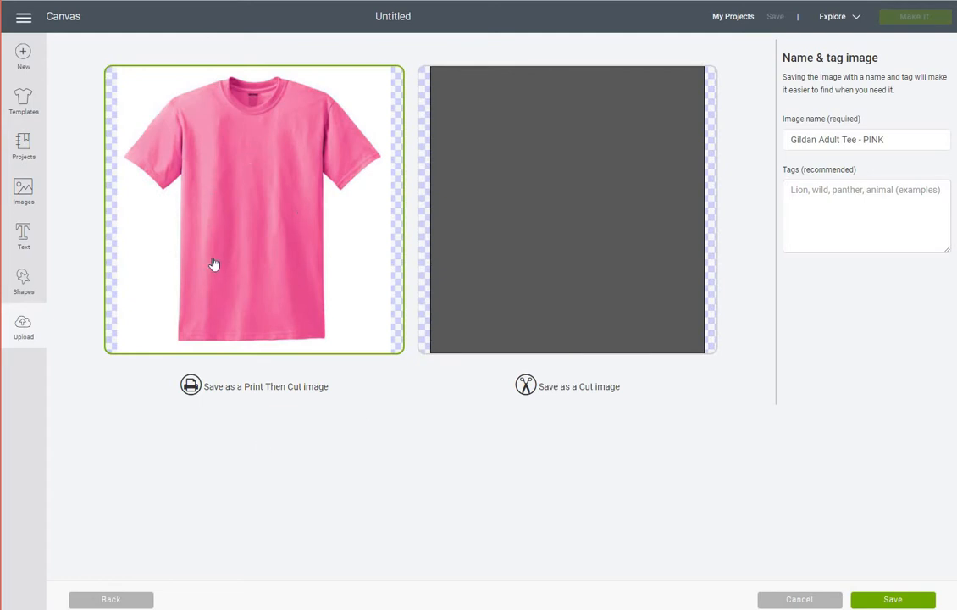
- Tag the shirt image "pink, tee, mockup, adult, unisex" and save it as a Print Then Cut image
click(856, 189)
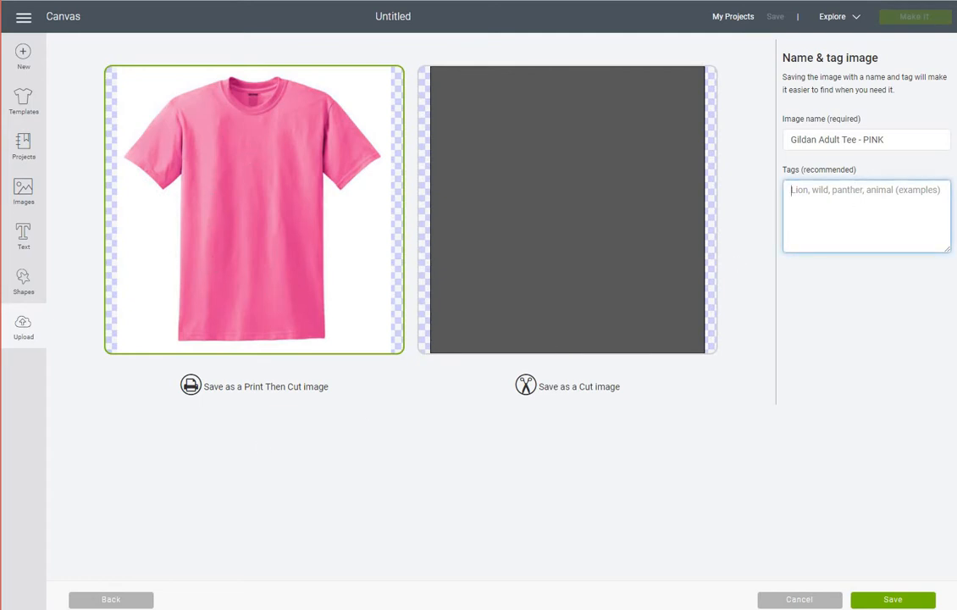
text(pink, tee,)
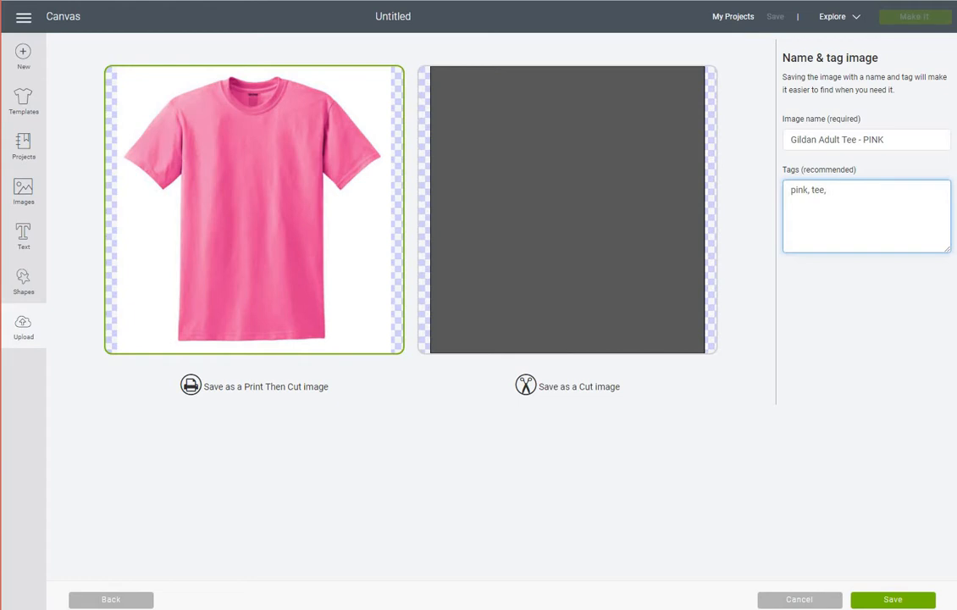
text(t)
text(ockup, adult)
text(, adult, )
text(unisex)
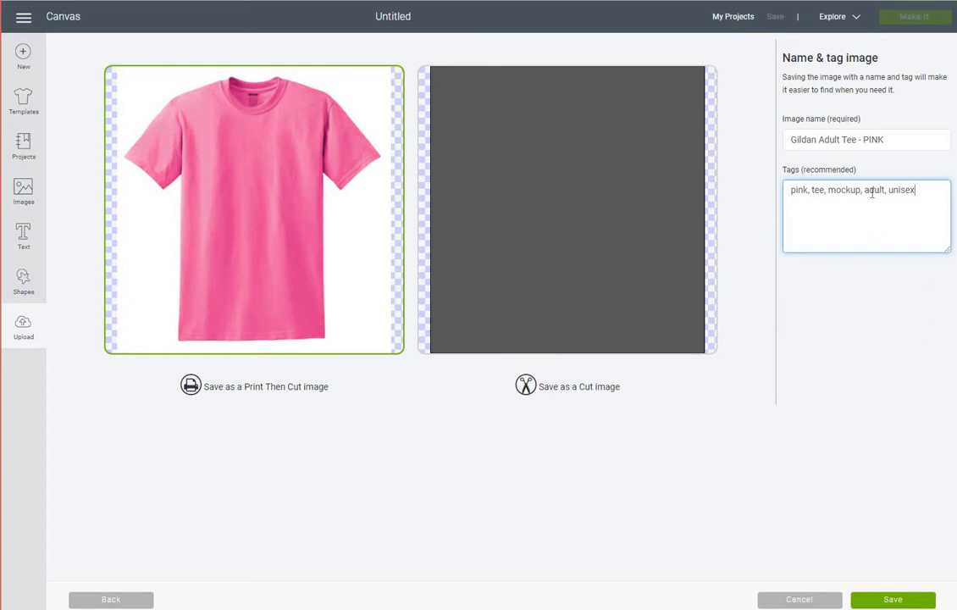
click(907, 603)
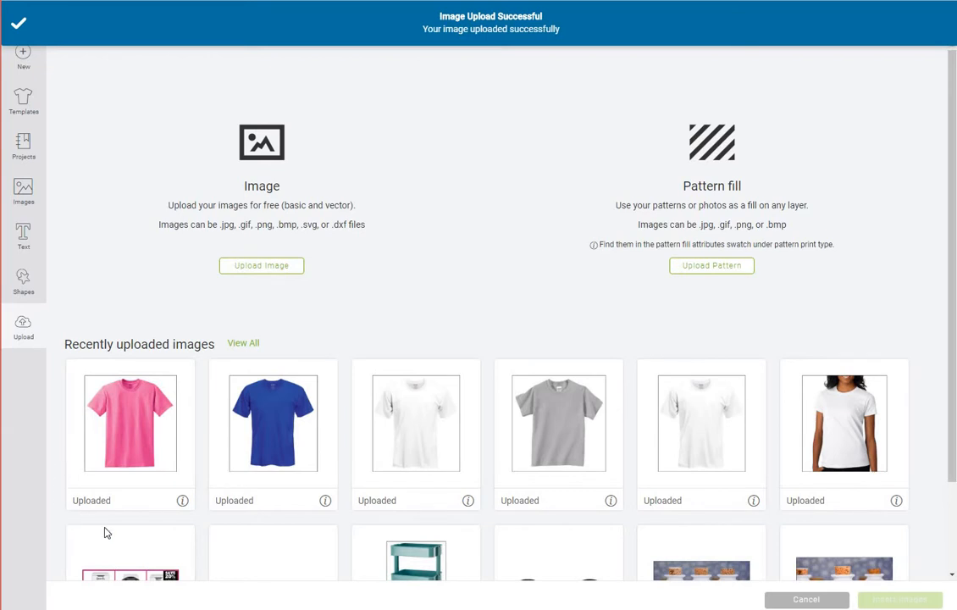
- Insert the uploaded pink shirt onto the canvas and move it to about X 2.1, Y 1.03
click(149, 419)
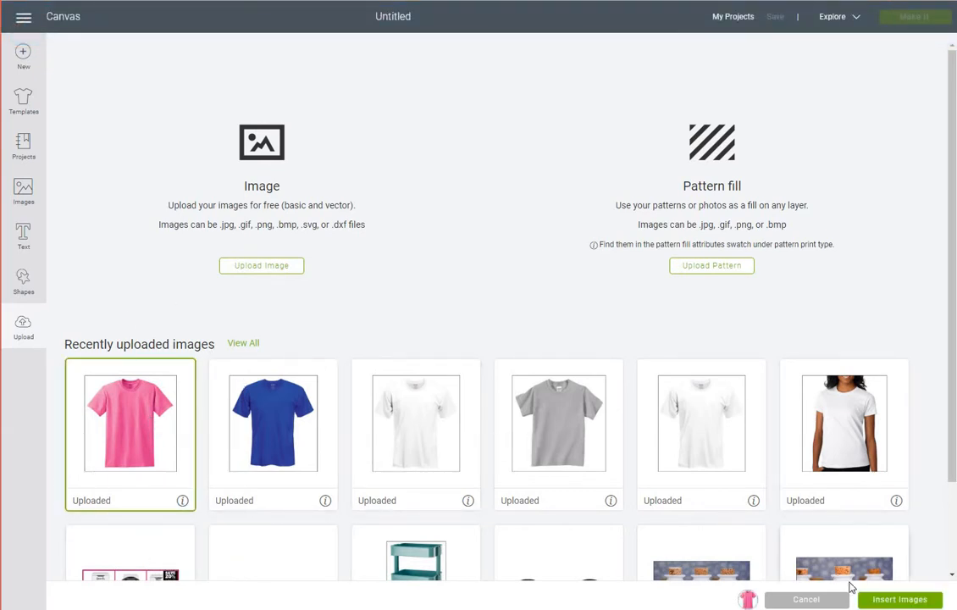
click(882, 600)
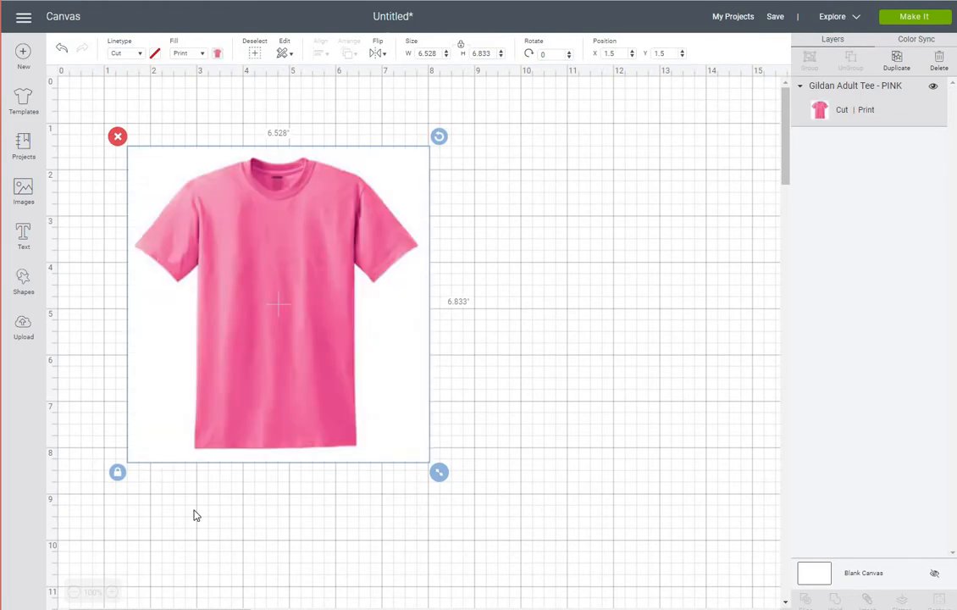
click(498, 499)
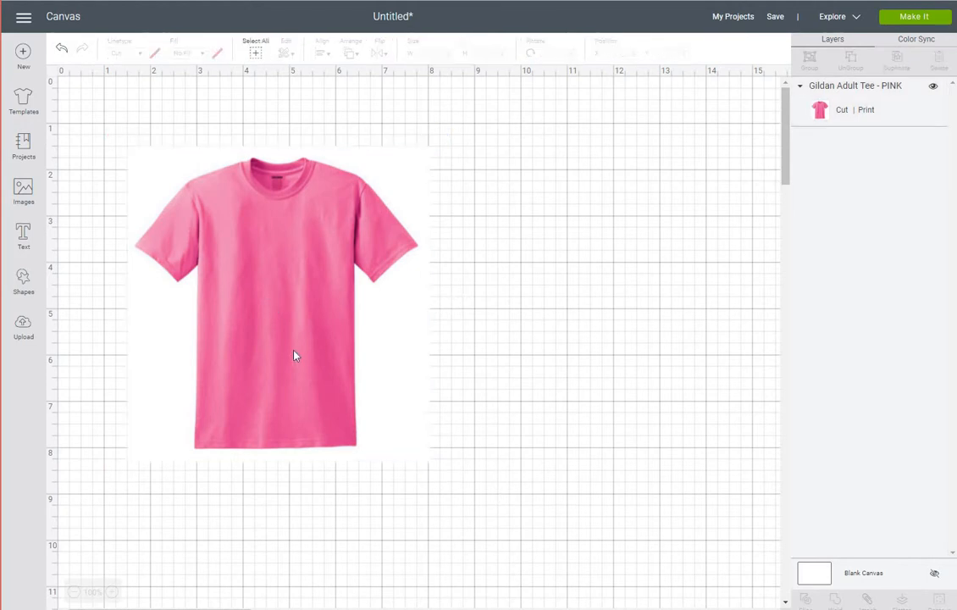
drag(294, 355, 323, 320)
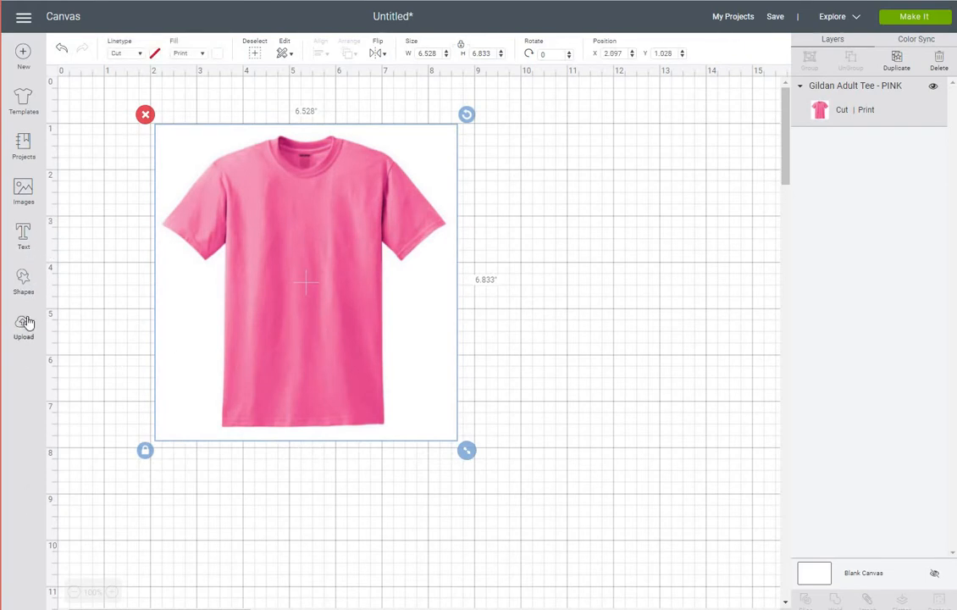
- Insert the outlined bug character with round glasses from the image library onto the canvas
click(24, 190)
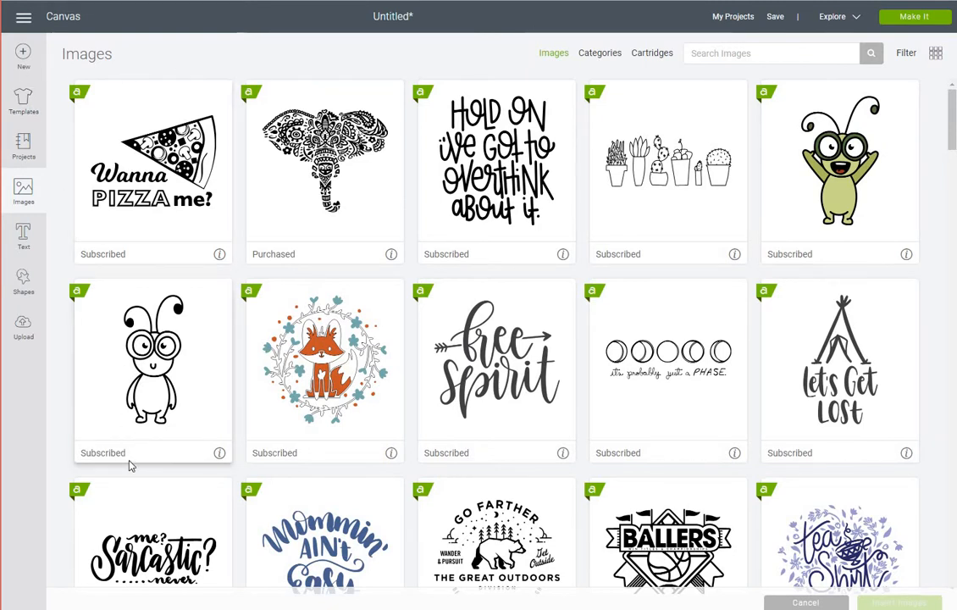
click(140, 419)
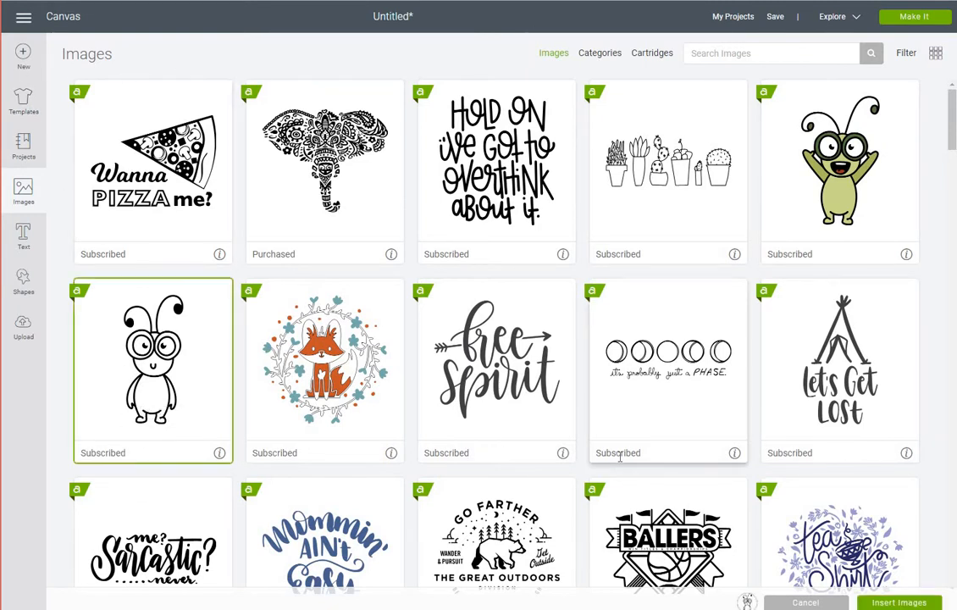
click(899, 602)
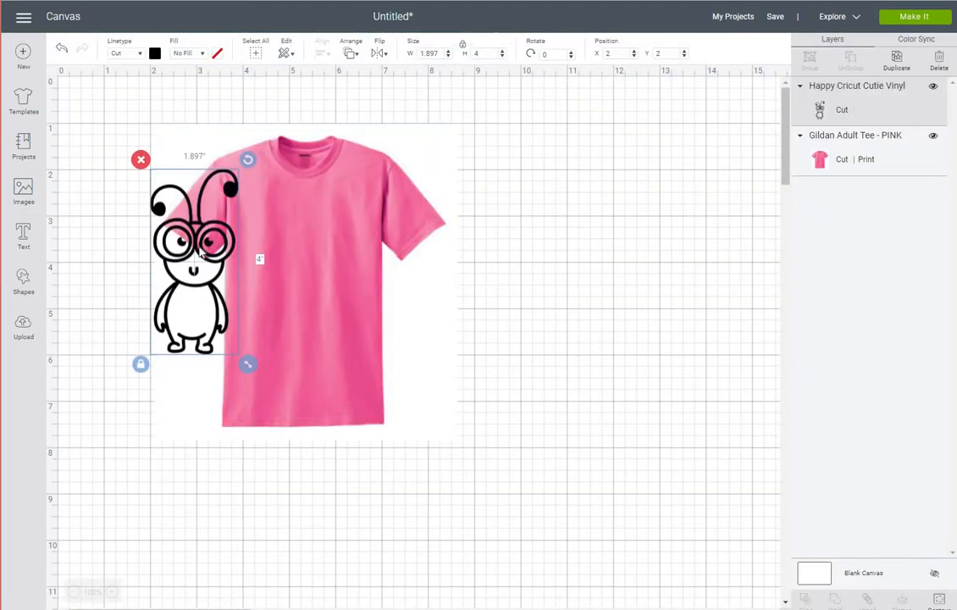
- Place the bug character on the shirt's chest, shrink it proportionally to fit, and deselect it
drag(203, 254, 311, 276)
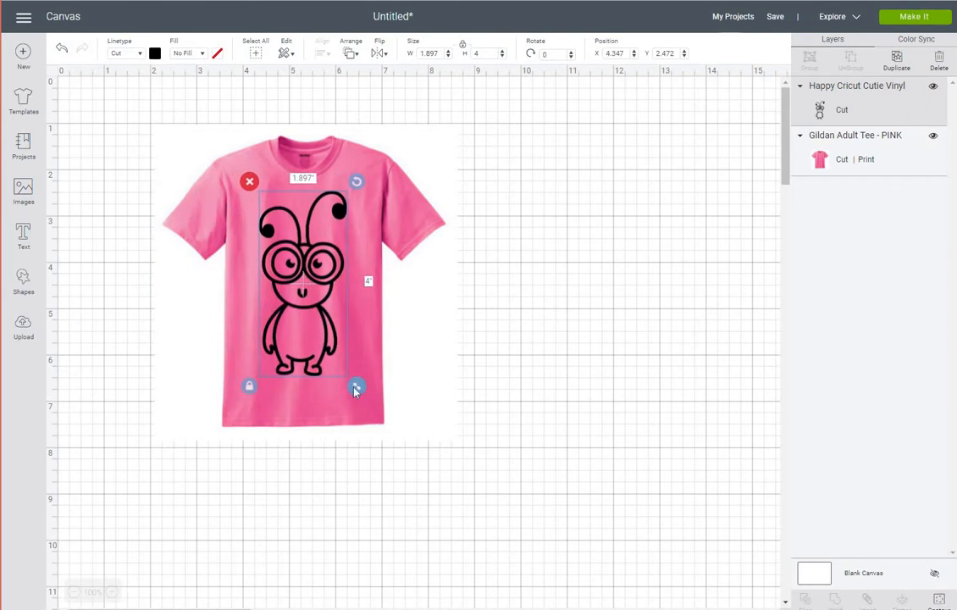
drag(354, 390, 298, 285)
drag(361, 386, 311, 304)
click(546, 375)
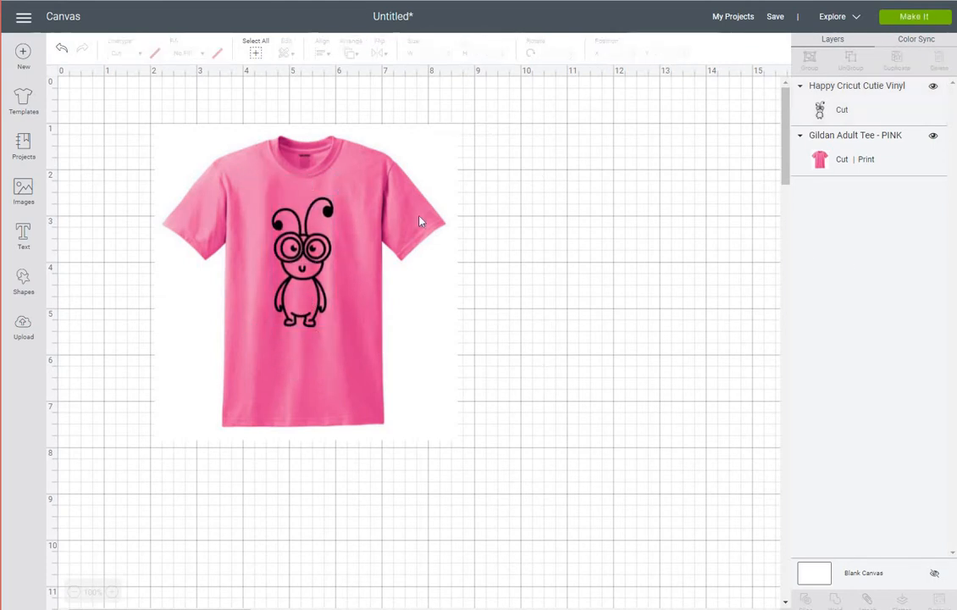
- Group the bug character with the shirt and move the group to about X 1, Y 1.01
drag(480, 119, 254, 470)
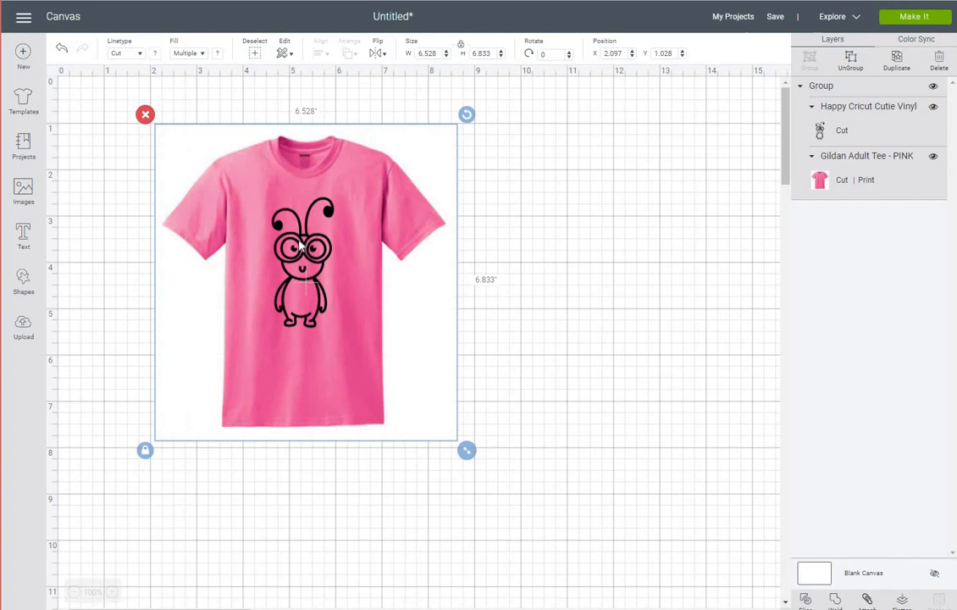
drag(298, 246, 245, 245)
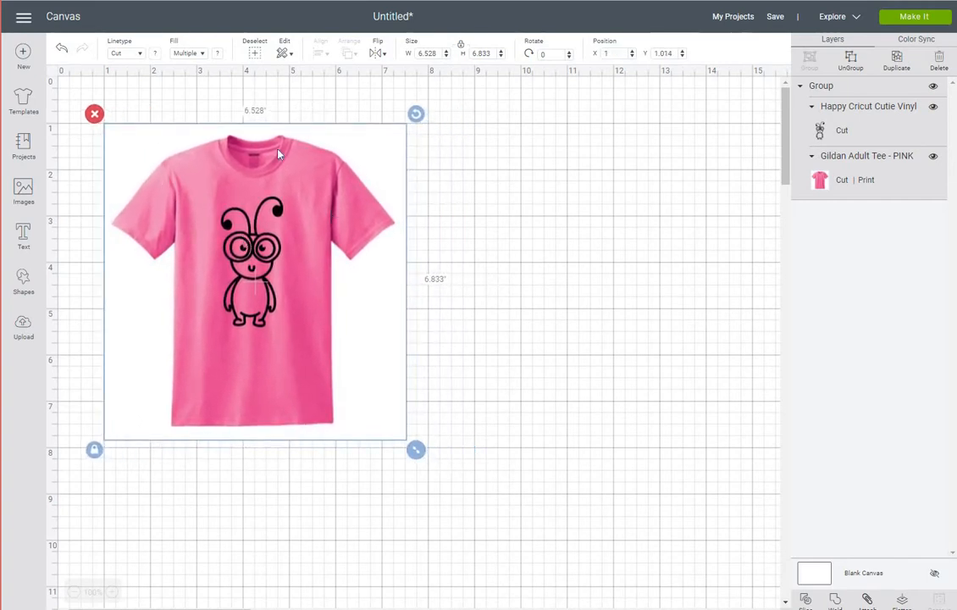
- Turn off all canvas grid lines and deselect the shirt design for a clean capture
click(54, 75)
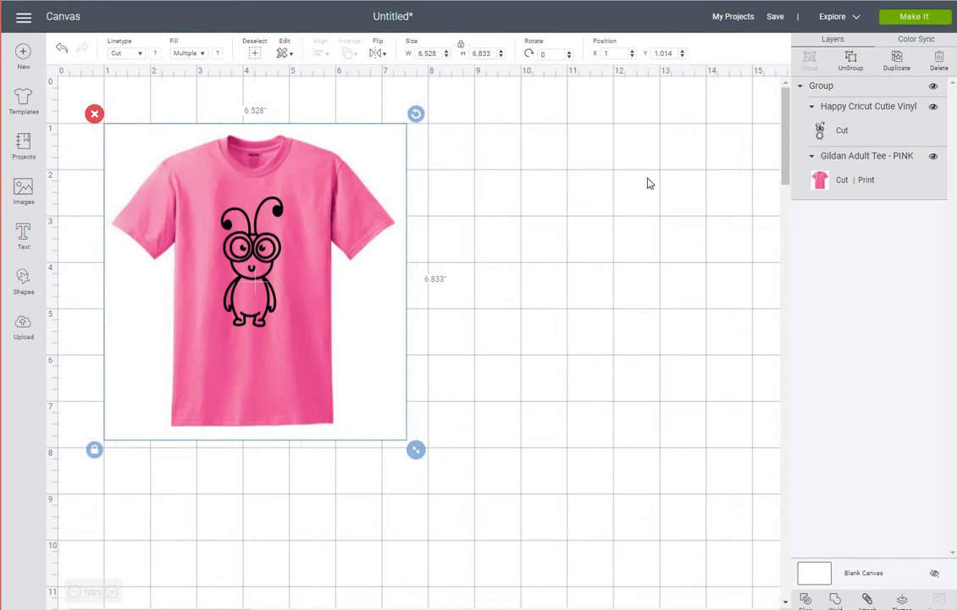
click(53, 76)
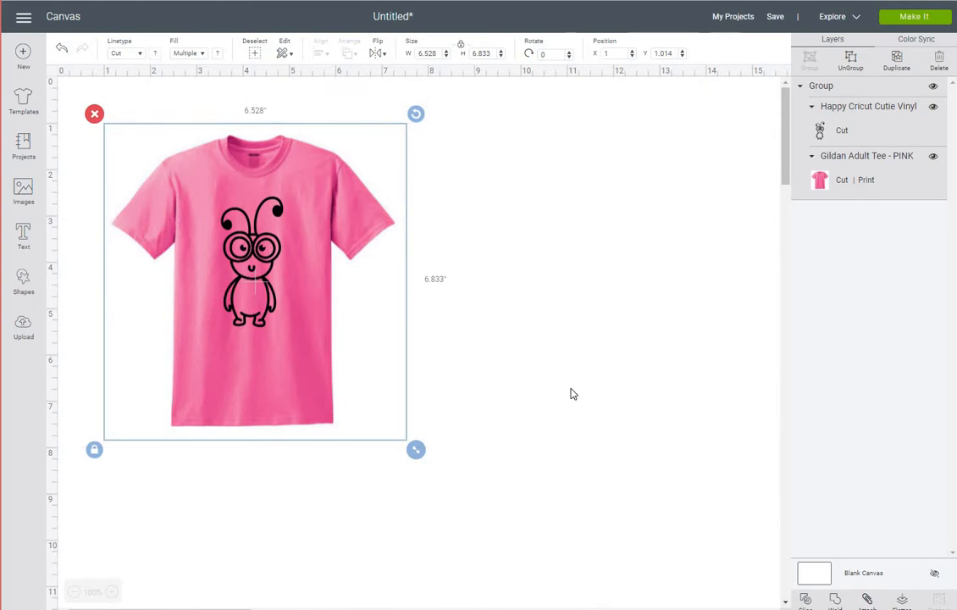
click(593, 429)
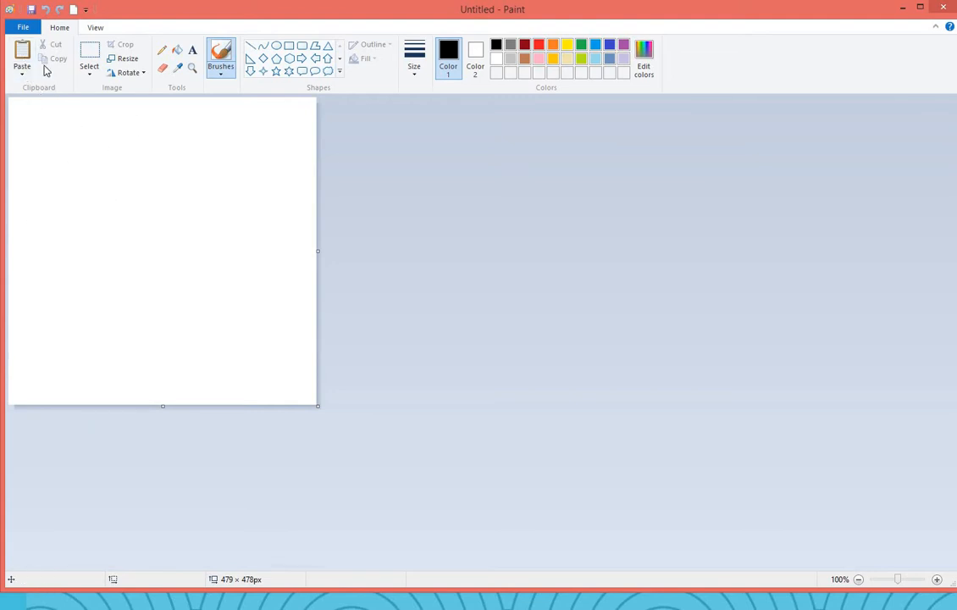
- Paste the captured screenshot of the shirt design into a blank picture in Paint
click(22, 52)
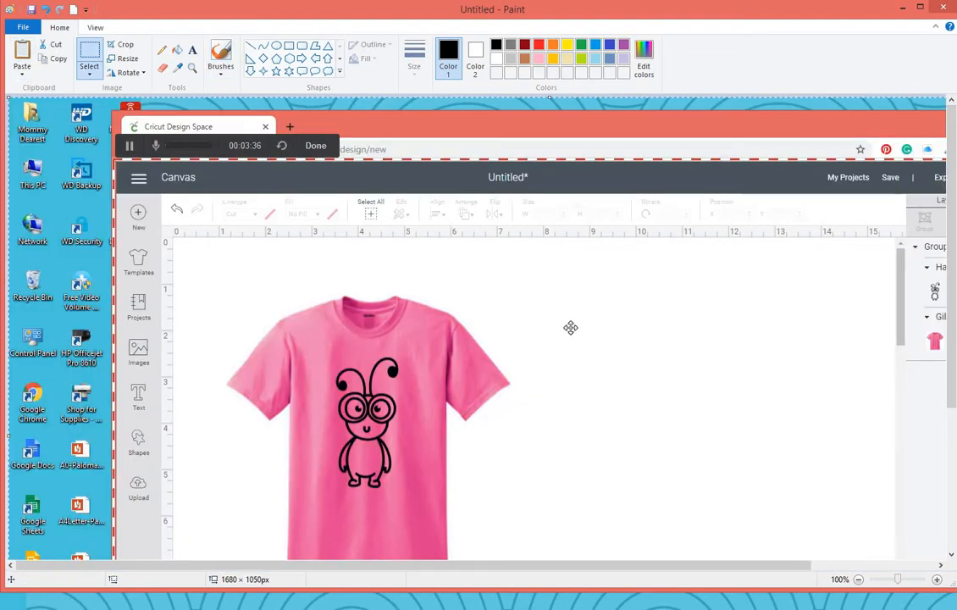
mouse_move(550, 331)
mouse_down()
mouse_move(470, 250)
mouse_move(466, 267)
mouse_move(461, 261)
mouse_up()
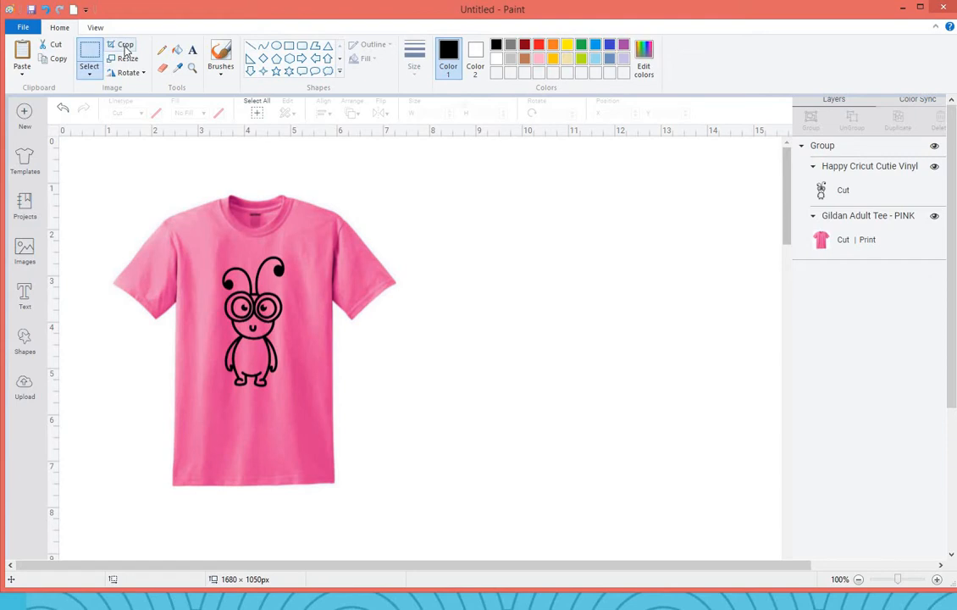
click(125, 46)
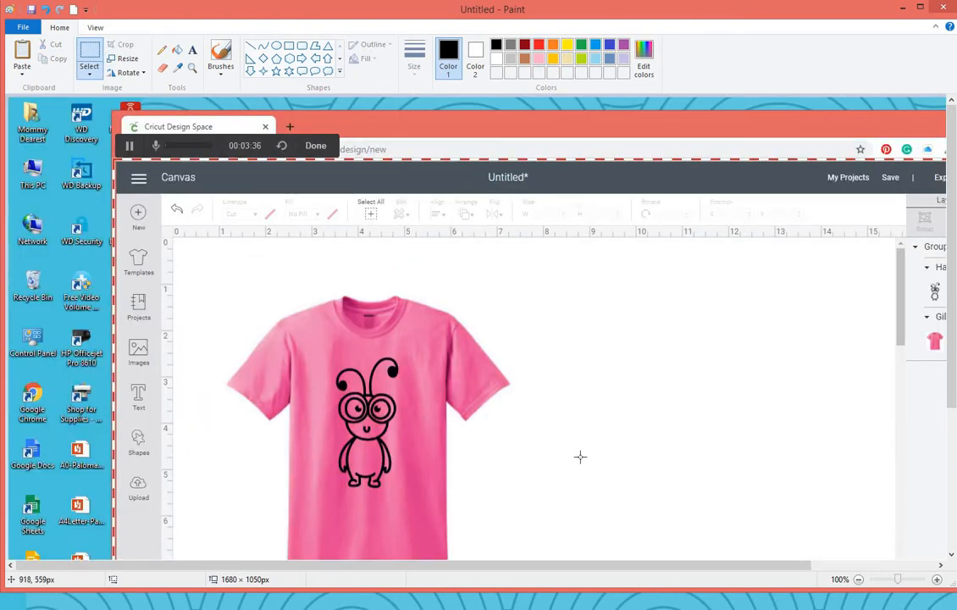
- Crop the screenshot to a selection of about 539 × 540 px around the pink shirt
scroll(651, 356, down, 3)
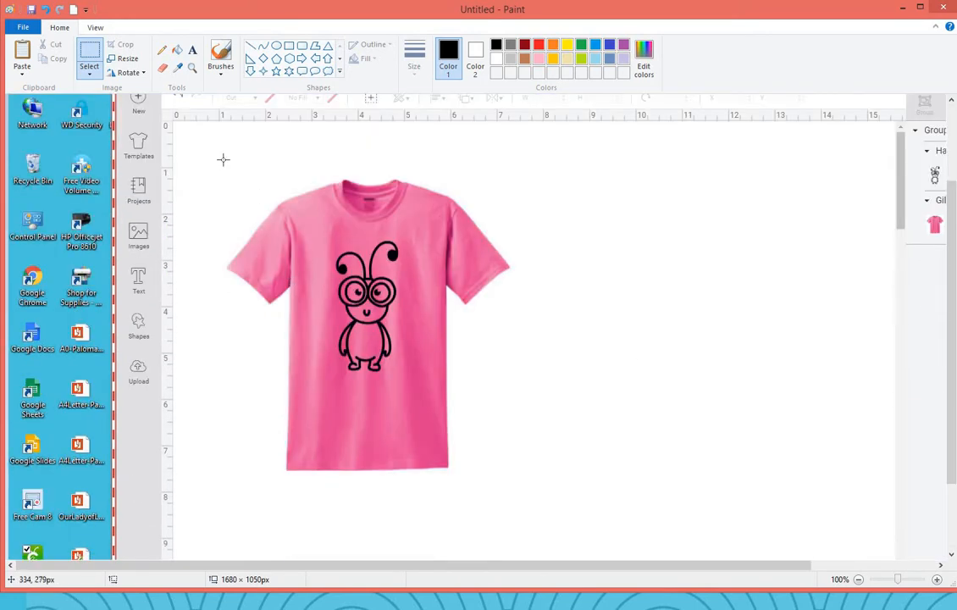
drag(203, 150, 205, 178)
drag(213, 230, 550, 497)
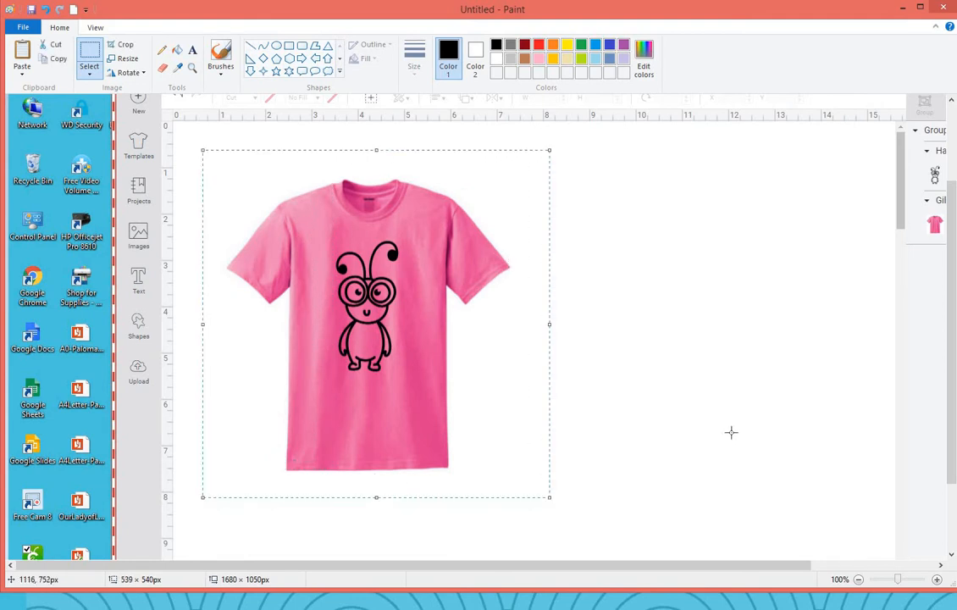
click(125, 46)
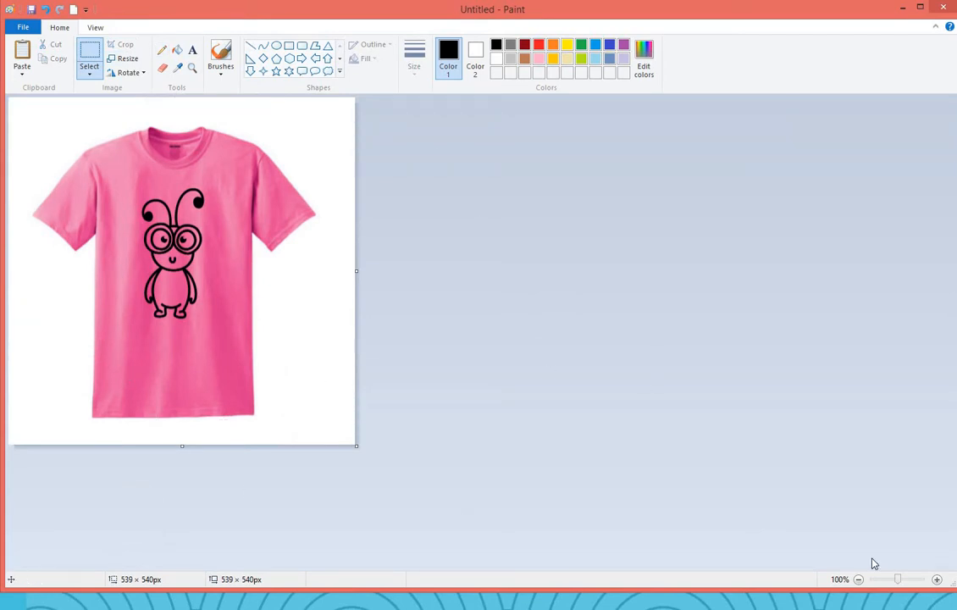
- Save the cropped shirt image as a PNG picture named "pink t-shirt cricut" in the PRODUCTS folder
click(22, 27)
mouse_move(59, 126)
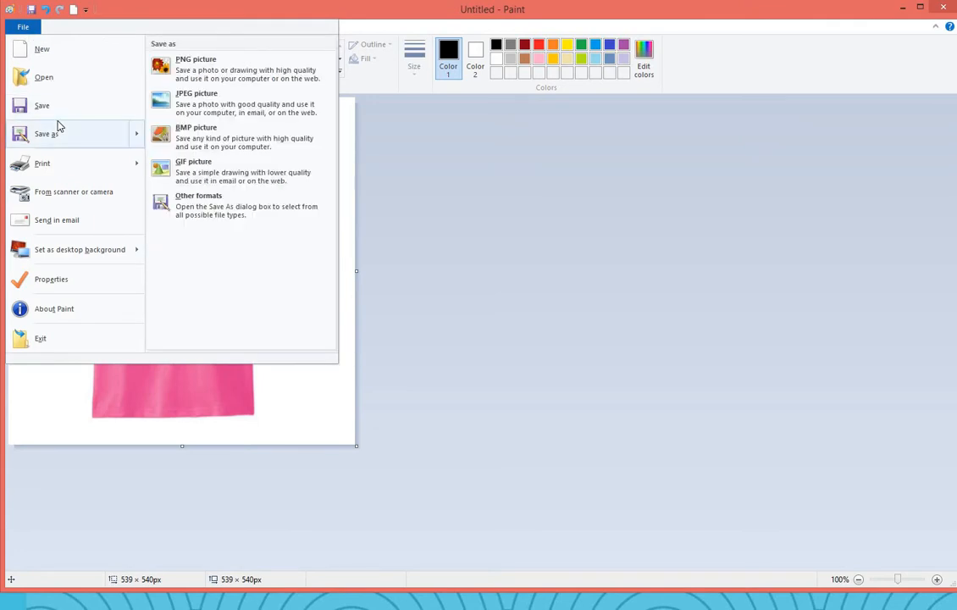
click(206, 70)
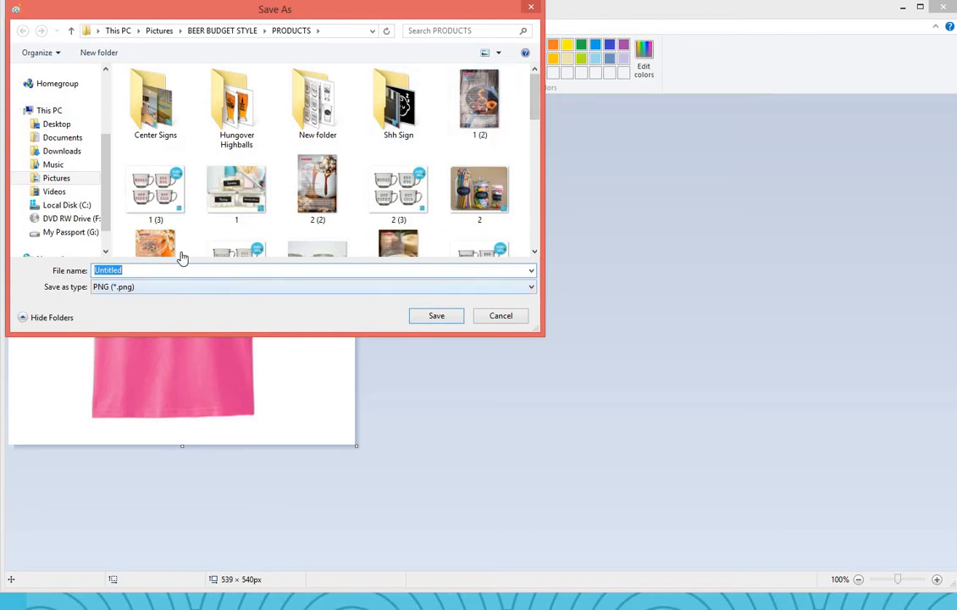
text(pink )
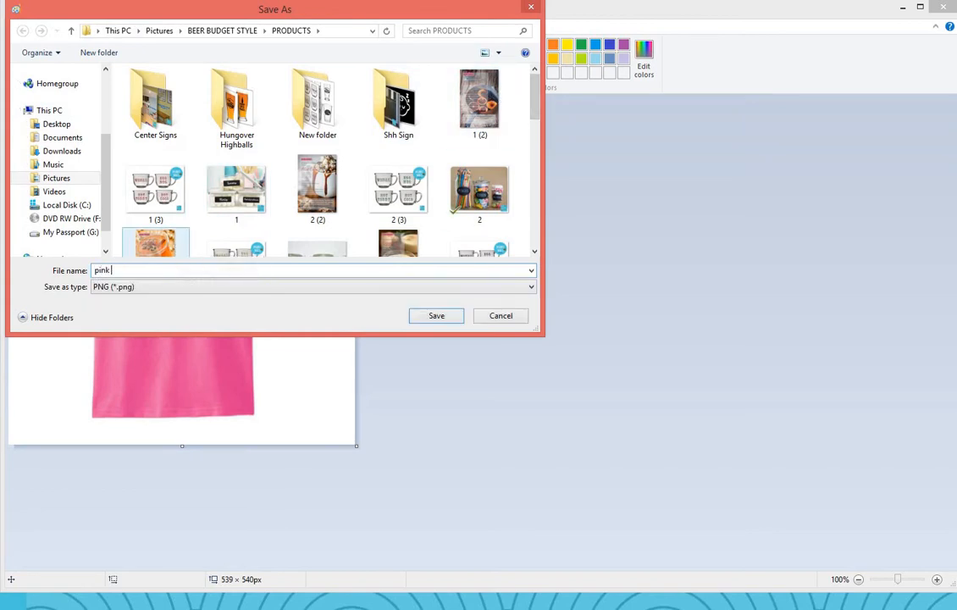
text(te)
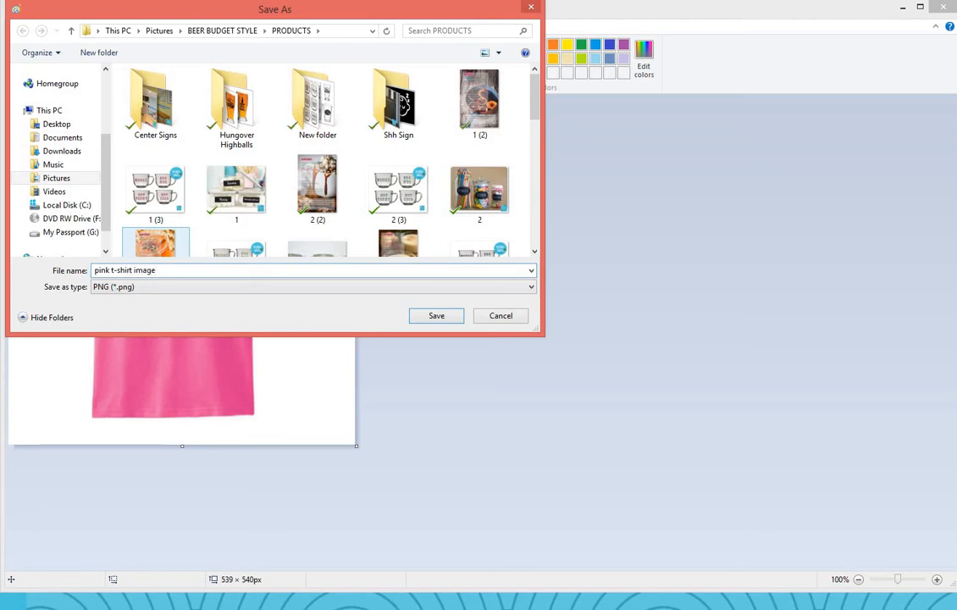
key(BackSpace)
key(BackSpace)
key(BackSpace)
text(cricut)
click(436, 316)
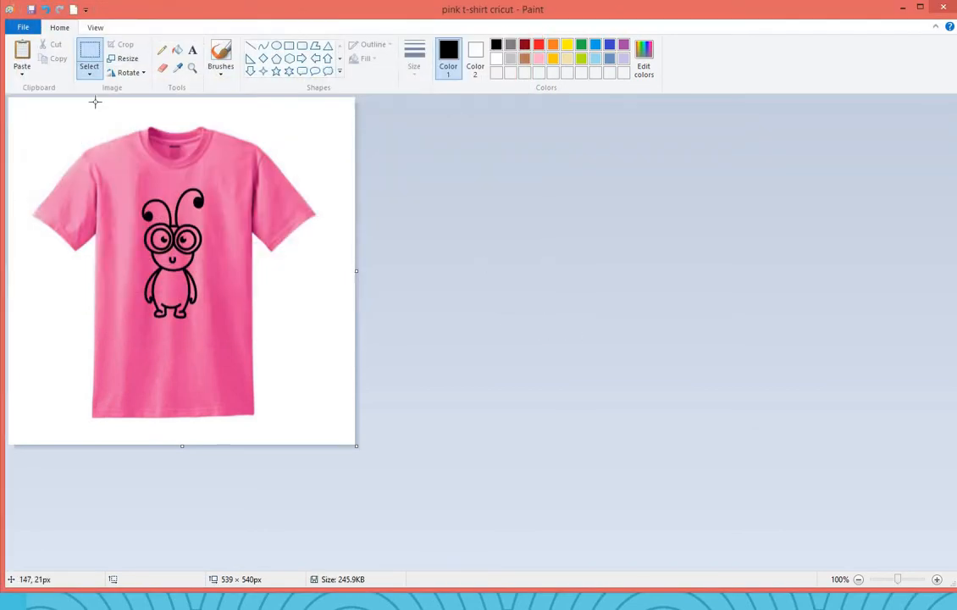
- Switch to File Explorer and open the BEER BUDGET STYLE folder inside Pictures
mouse_move(49, 607)
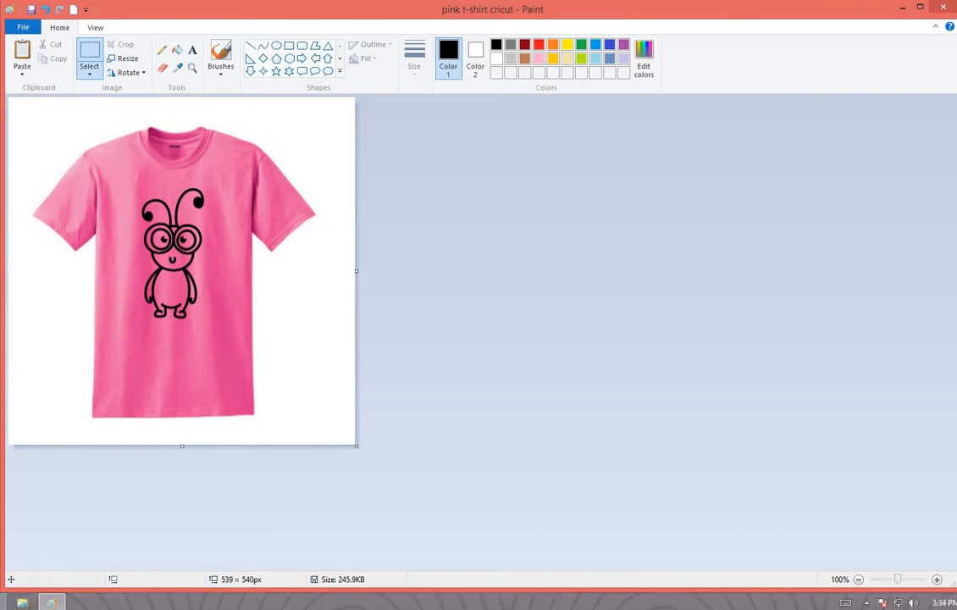
click(22, 603)
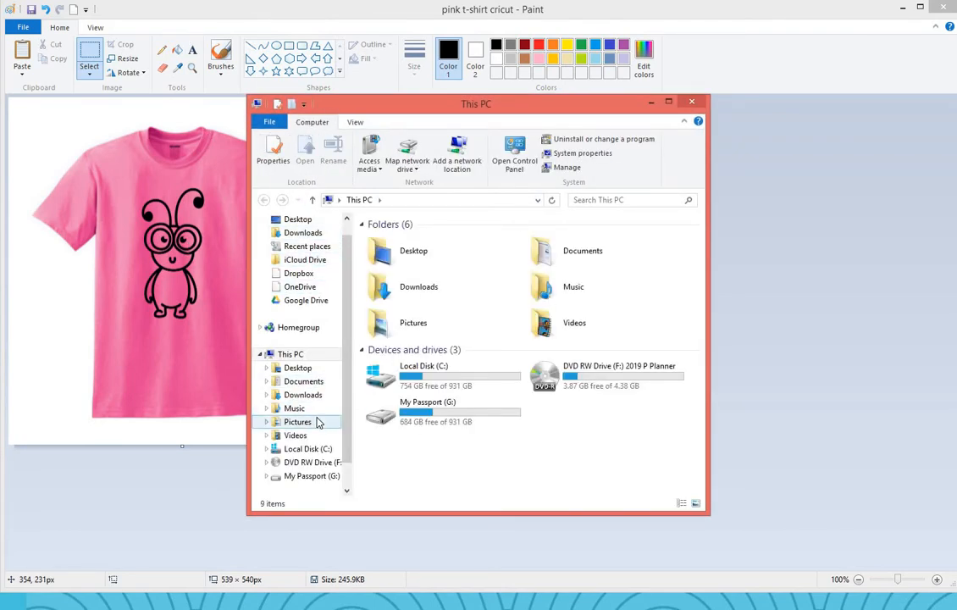
click(315, 418)
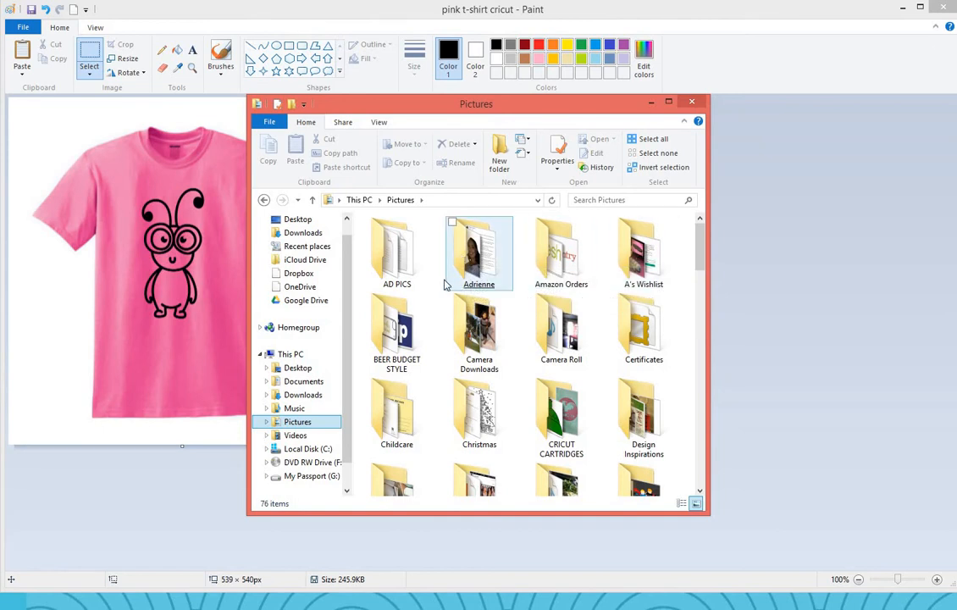
double_click(416, 375)
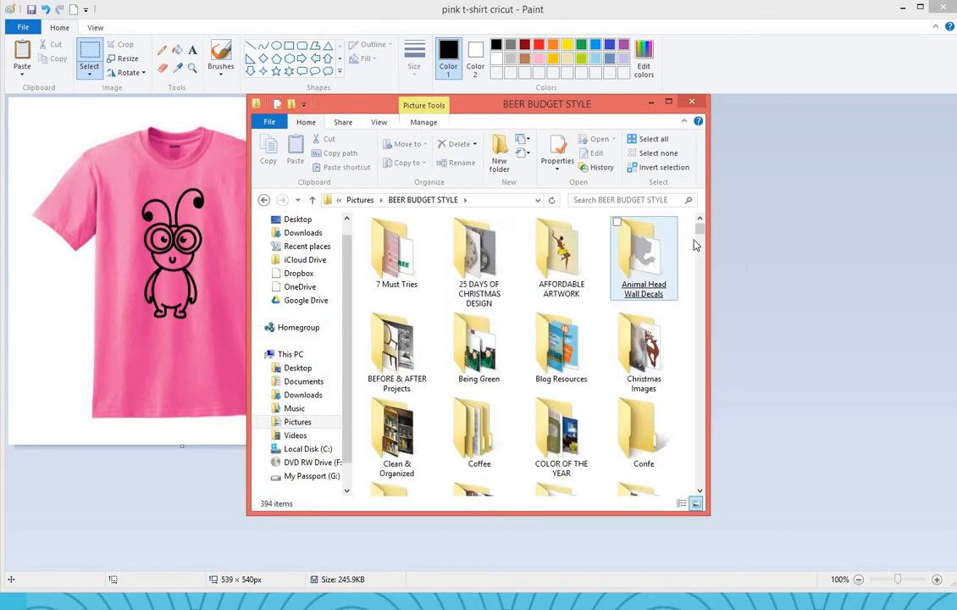
- Search the BEER BUDGET STYLE folder for "pink" and open the "pink t-shirt cricut" picture for viewing
click(657, 199)
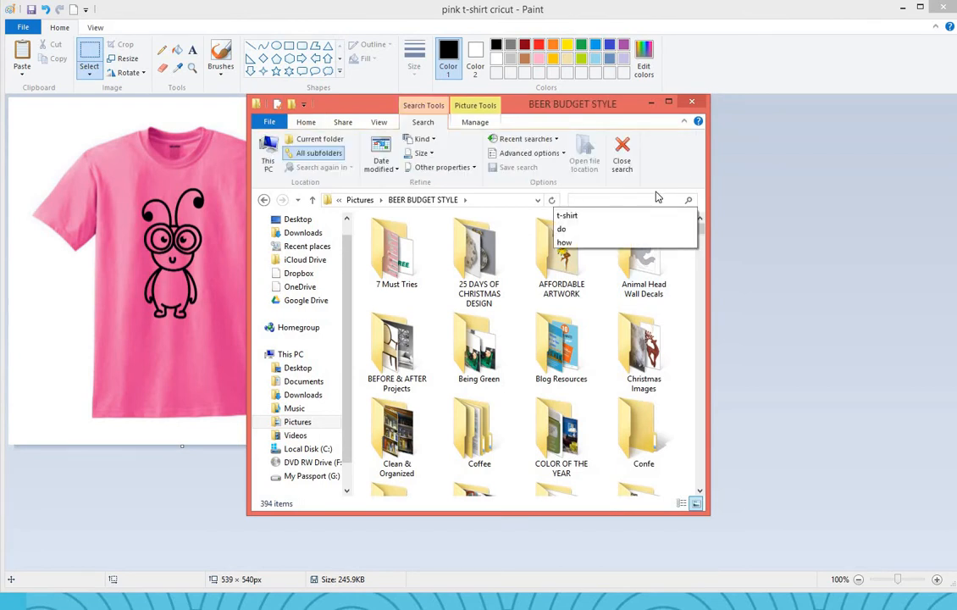
text(pink)
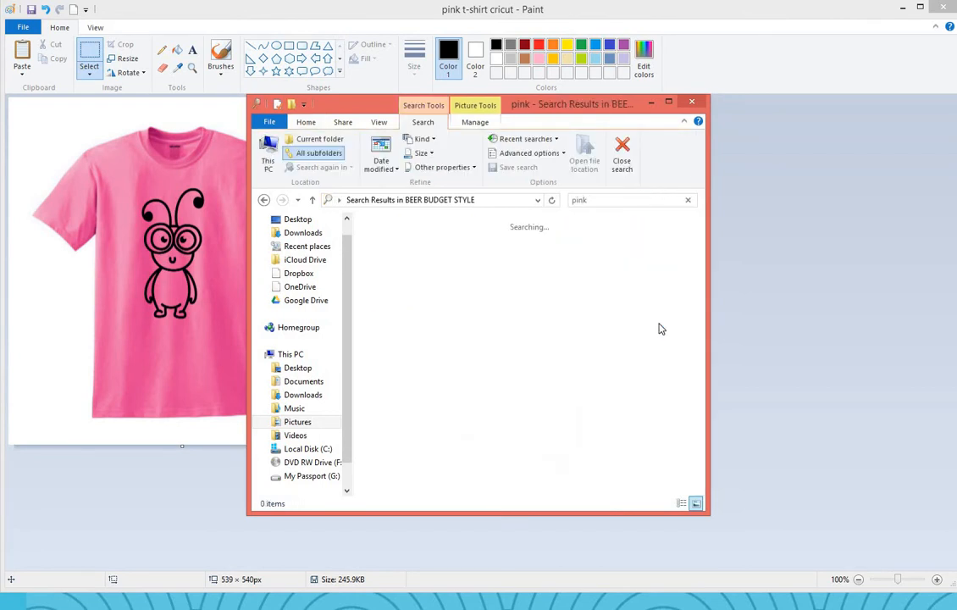
click(398, 251)
double_click(398, 252)
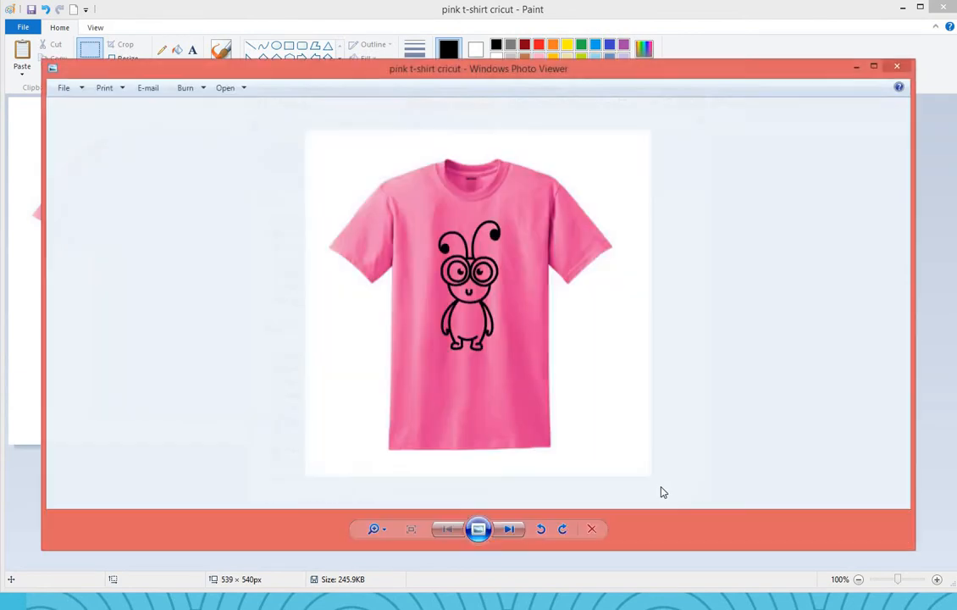